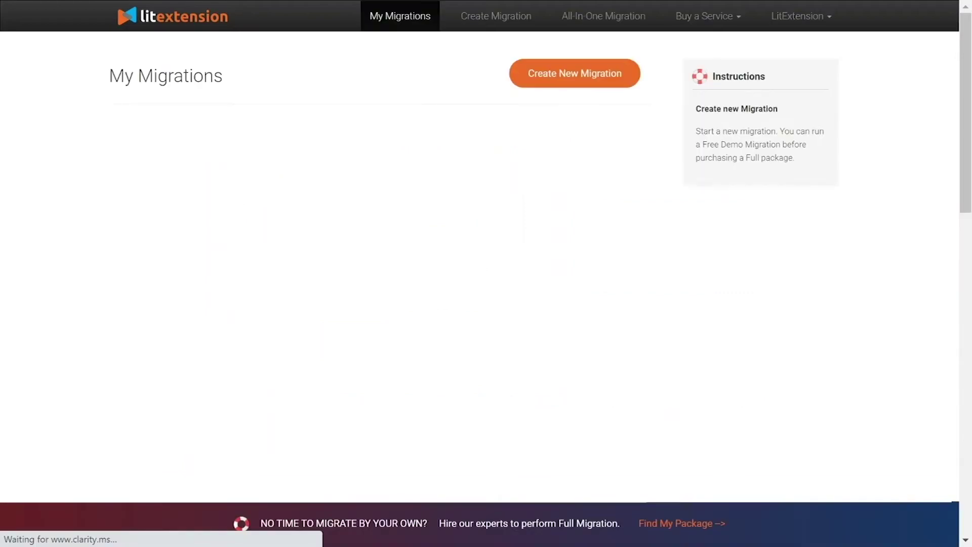
# Step: Start a new migration and set the source cart type to Ecwid
pyautogui.click(556, 80)
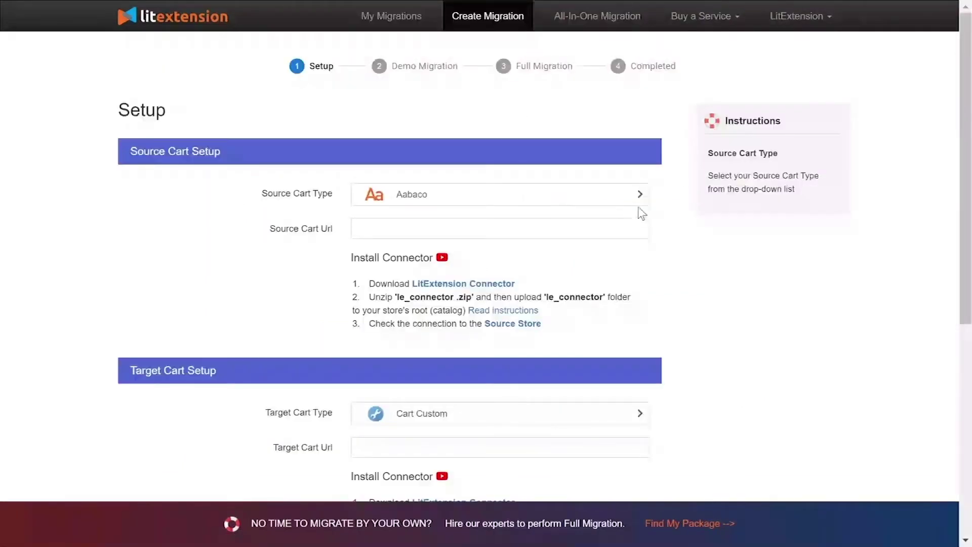
pyautogui.click(473, 194)
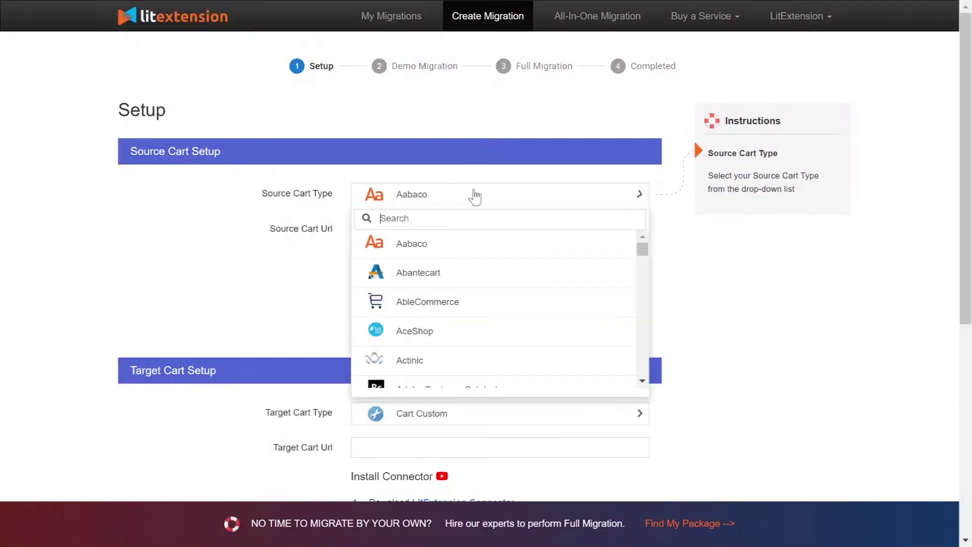
pyautogui.write('ecwid')
pyautogui.click(472, 244)
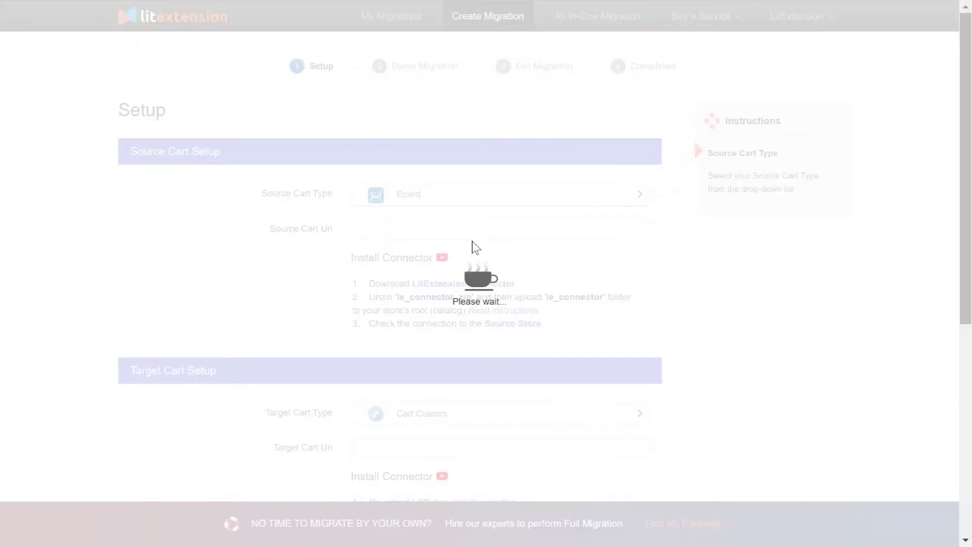
# Step: Paste the Ecwid source store URL and the personal collection URL
pyautogui.click(475, 228)
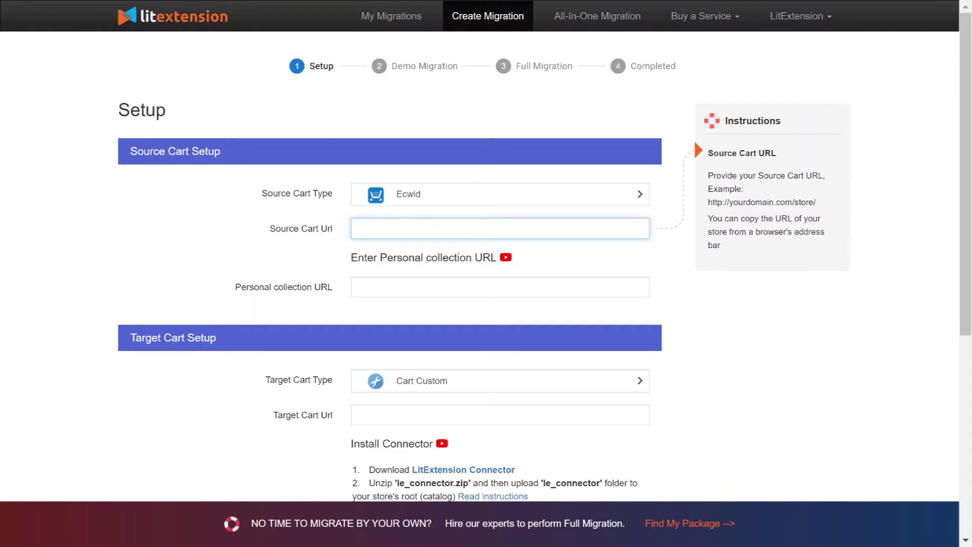
pyautogui.write('http://45.56.66.224/your_source_cart')
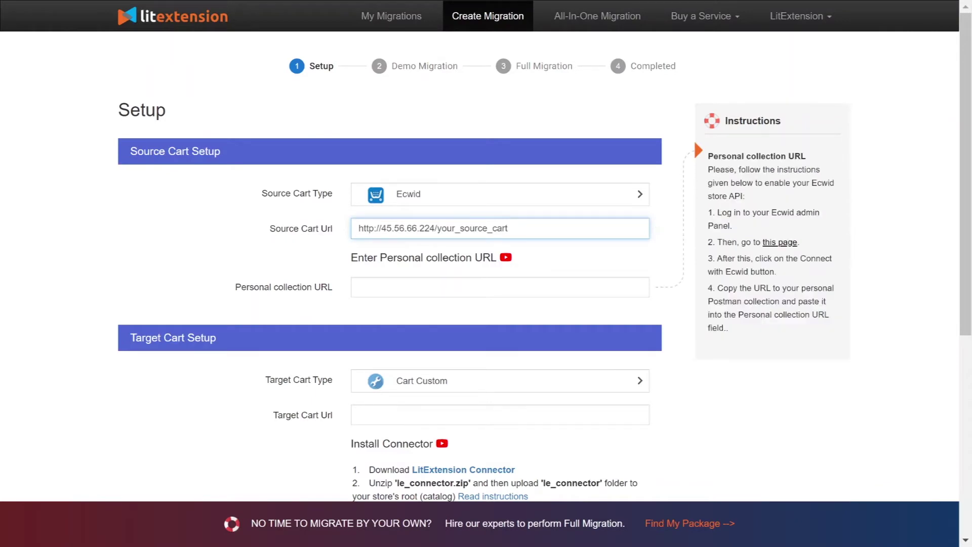
pyautogui.click(479, 286)
pyautogui.write('http://45.56.66.224/Ecwid_personal_account_Litextension')
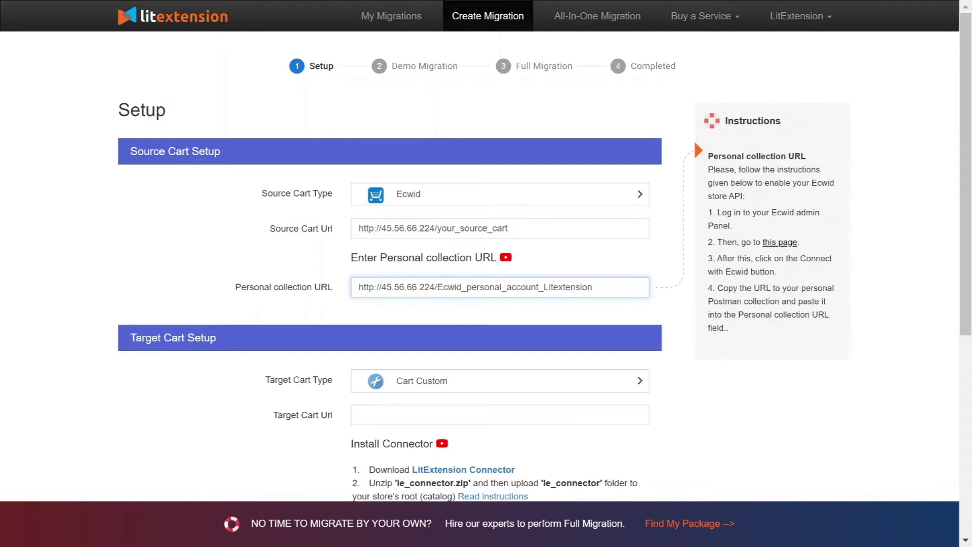
pyautogui.scroll(-3, 189, 255)
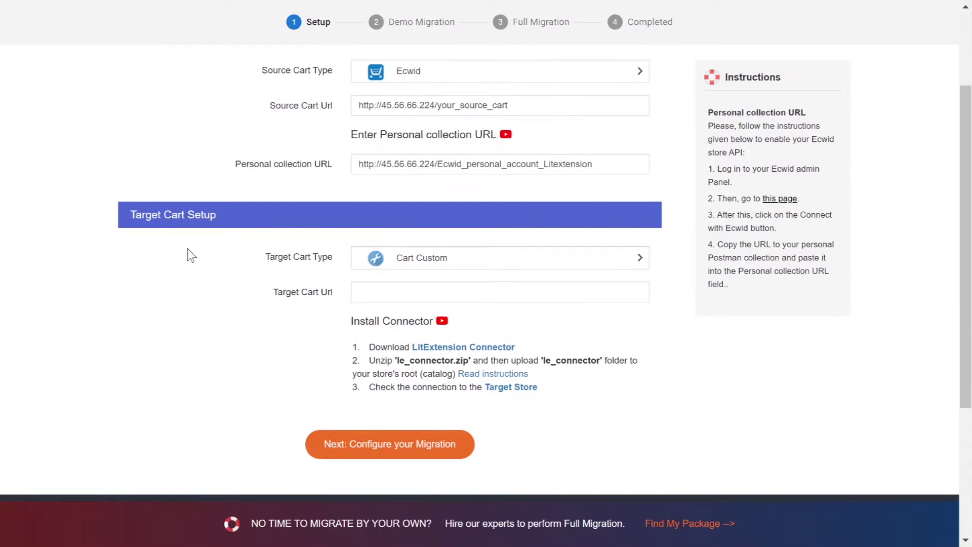
# Step: Set the target cart type to Shopify and play the 'How To Get Shopify API' tutorial video
pyautogui.click(423, 265)
pyautogui.write('shopify')
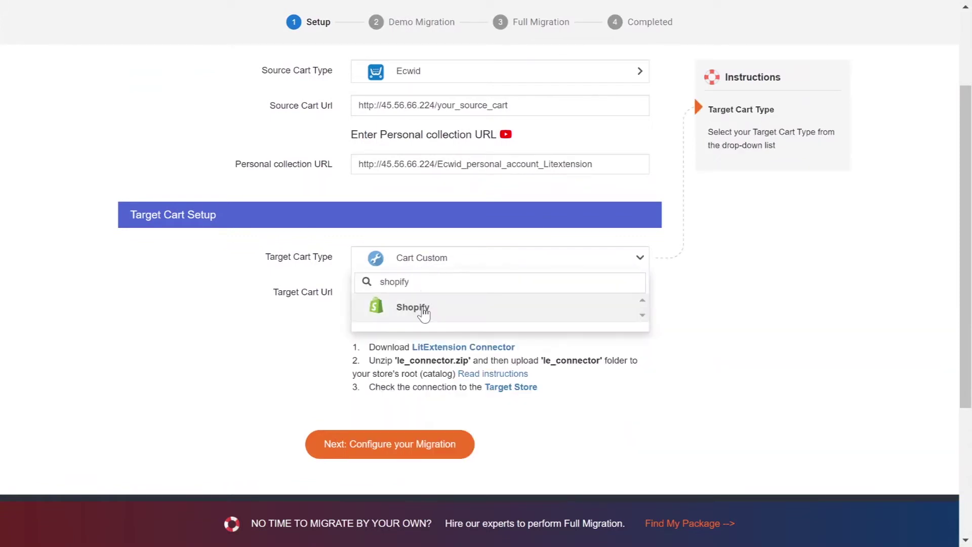
pyautogui.click(423, 309)
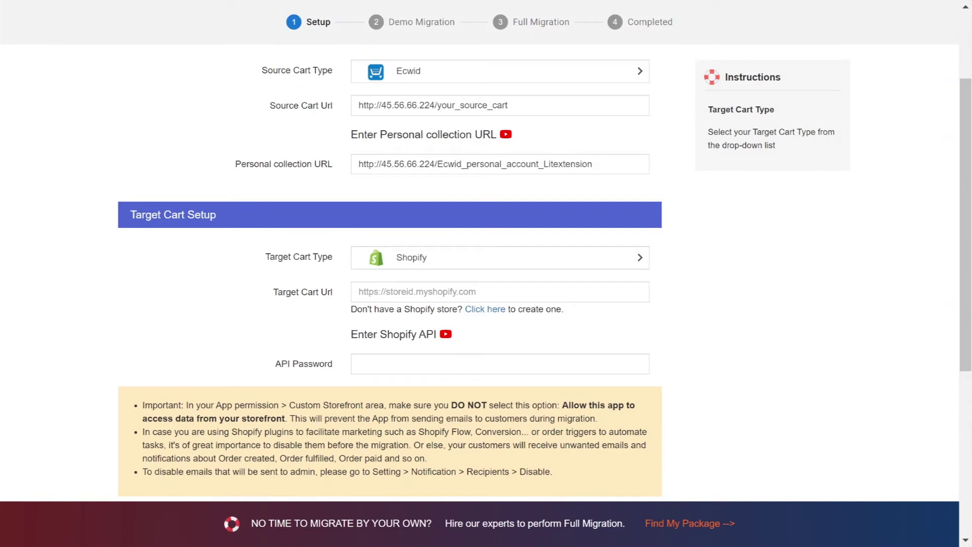
pyautogui.click(445, 334)
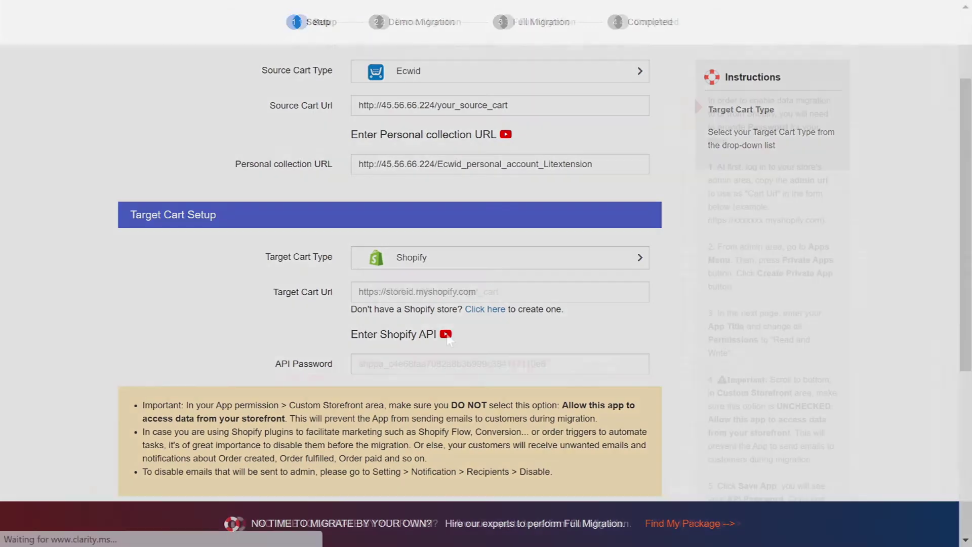
pyautogui.click(494, 270)
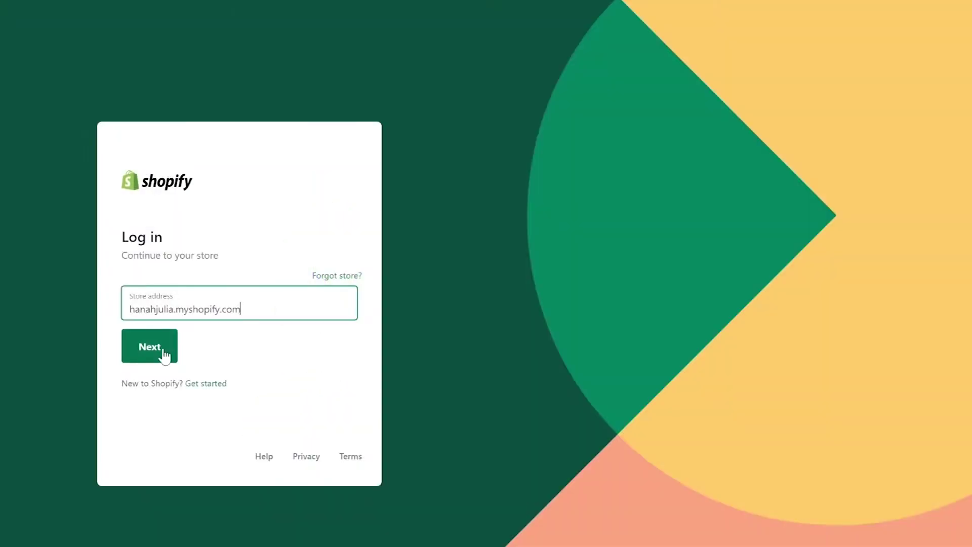
# Step: Log in to the Shopify store admin with the account e-mail, reCAPTCHA and password
pyautogui.click(161, 354)
pyautogui.click(243, 294)
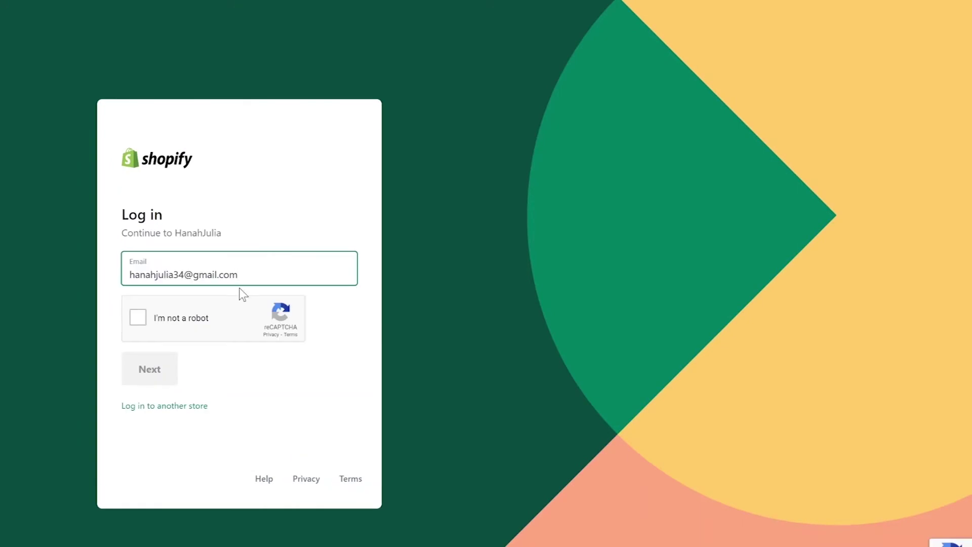
pyautogui.click(138, 318)
pyautogui.click(161, 368)
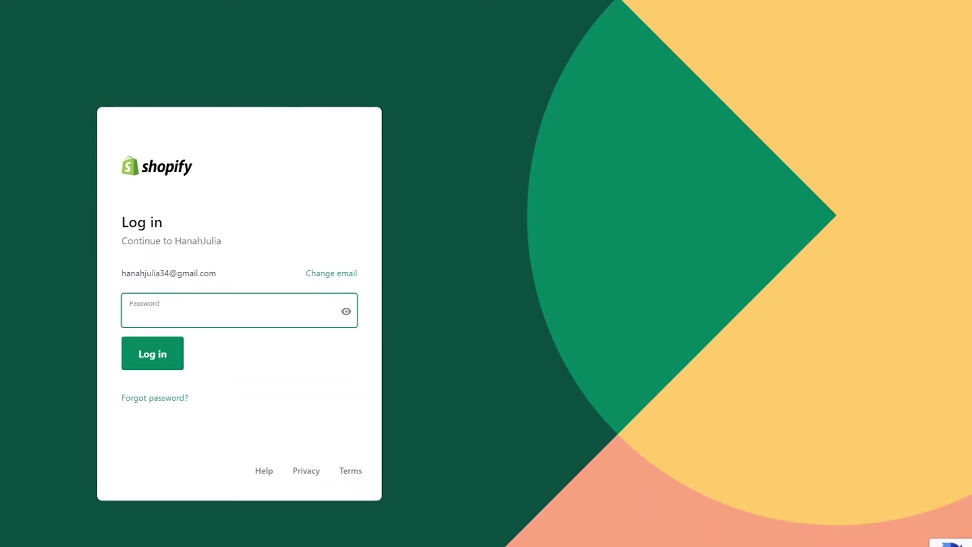
pyautogui.click(165, 353)
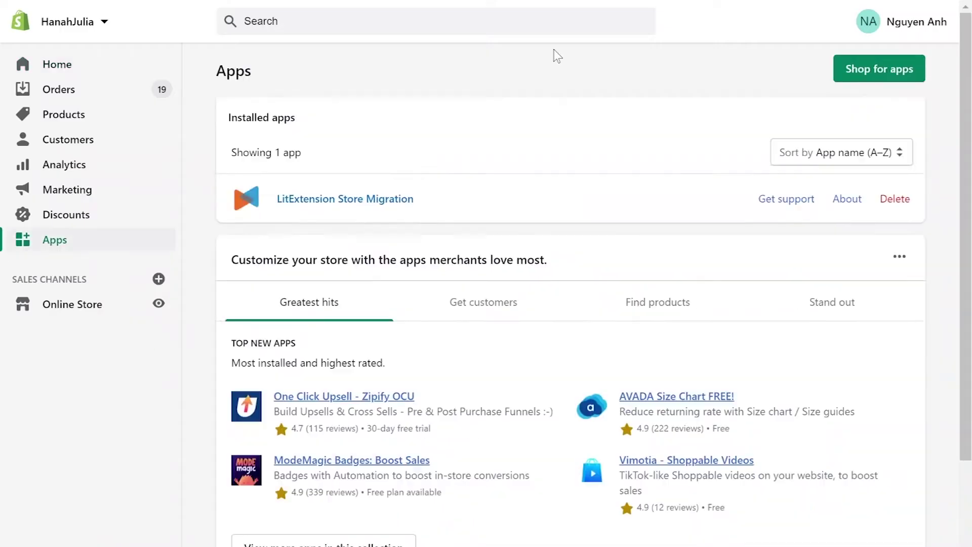
pyautogui.scroll(-3, 557, 55)
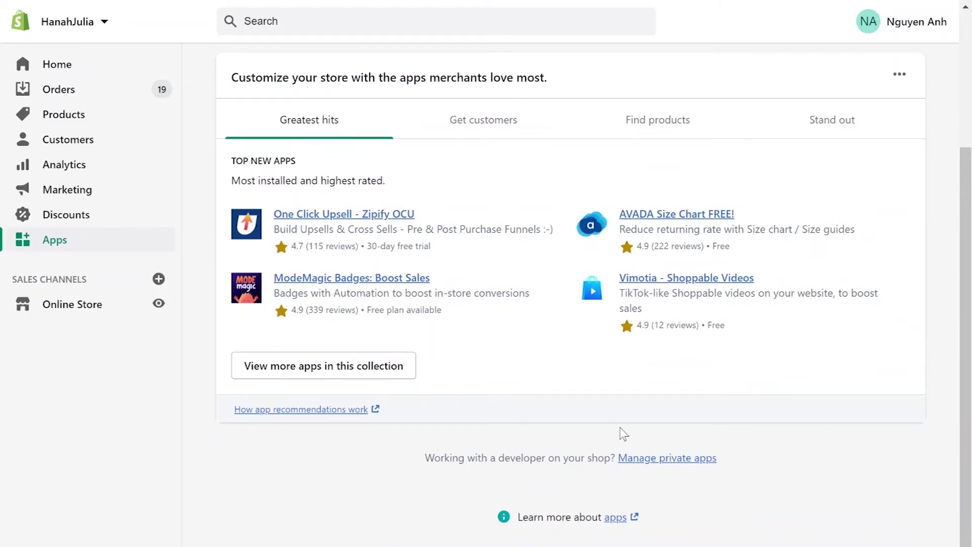
# Step: Create a private app named 'LitExtension' and enter an emergency developer email
pyautogui.click(666, 450)
pyautogui.write('LitExtension')
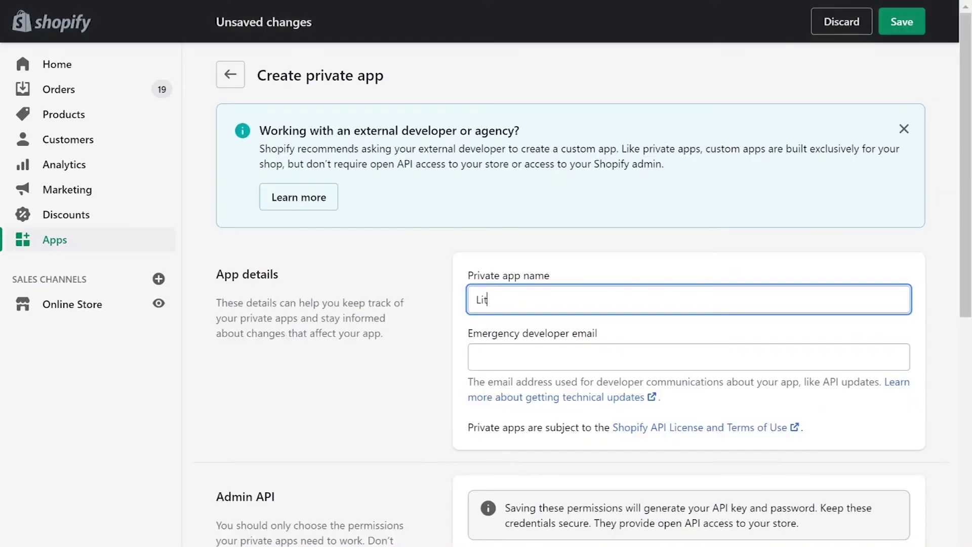
pyautogui.click(479, 357)
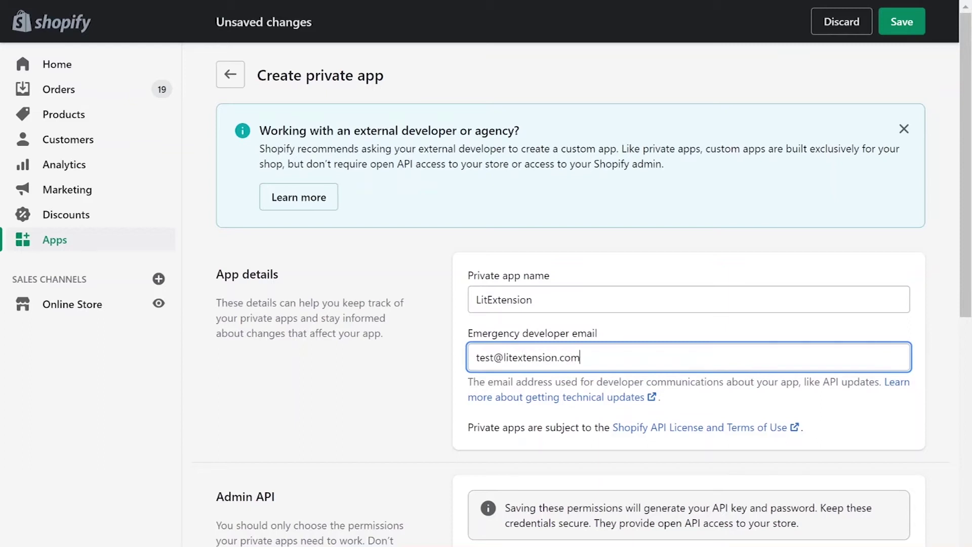
# Step: Grant Analytics and GDPR read access, and read-write for Customers, Discounts, Draft orders, Gift cards and more
pyautogui.scroll(-5, 698, 408)
pyautogui.click(719, 409)
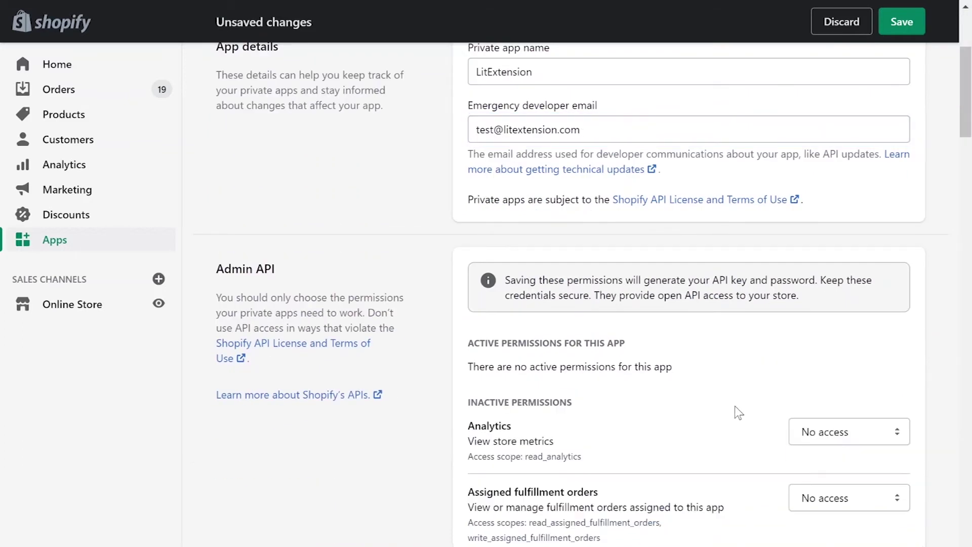
pyautogui.click(848, 431)
pyautogui.click(815, 466)
pyautogui.scroll(-6, 744, 436)
pyautogui.click(849, 193)
pyautogui.click(830, 243)
pyautogui.moveTo(848, 276); pyautogui.dragTo(830, 325)
pyautogui.moveTo(849, 414); pyautogui.dragTo(830, 465)
pyautogui.scroll(-5, 731, 371)
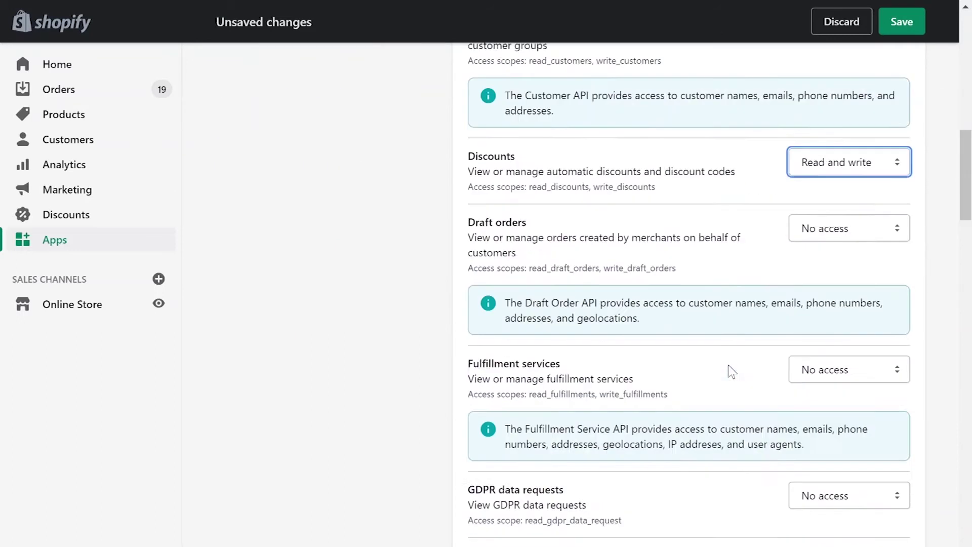
pyautogui.scroll(-3, 731, 371)
pyautogui.moveTo(844, 101); pyautogui.dragTo(814, 152)
pyautogui.moveTo(844, 245); pyautogui.dragTo(830, 295)
pyautogui.click(844, 369)
pyautogui.click(823, 404)
pyautogui.click(844, 435)
pyautogui.click(835, 486)
pyautogui.scroll(-7, 847, 174)
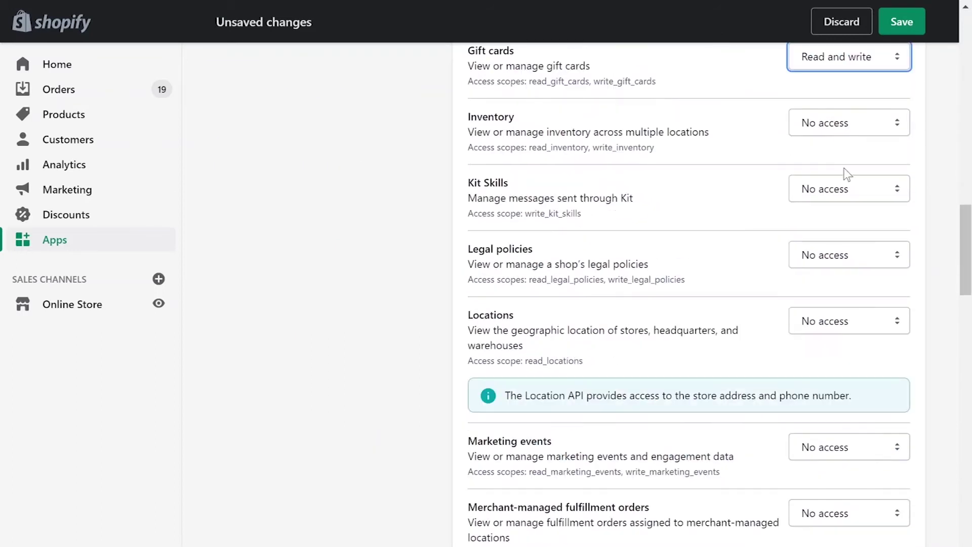
pyautogui.moveTo(849, 123); pyautogui.dragTo(840, 203)
pyautogui.moveTo(849, 254); pyautogui.dragTo(846, 355)
pyautogui.scroll(-6, 850, 362)
pyautogui.moveTo(849, 143); pyautogui.dragTo(830, 259)
pyautogui.moveTo(849, 305); pyautogui.dragTo(833, 353)
pyautogui.moveTo(849, 371); pyautogui.dragTo(835, 420)
pyautogui.moveTo(849, 437); pyautogui.dragTo(835, 486)
pyautogui.scroll(-8, 842, 493)
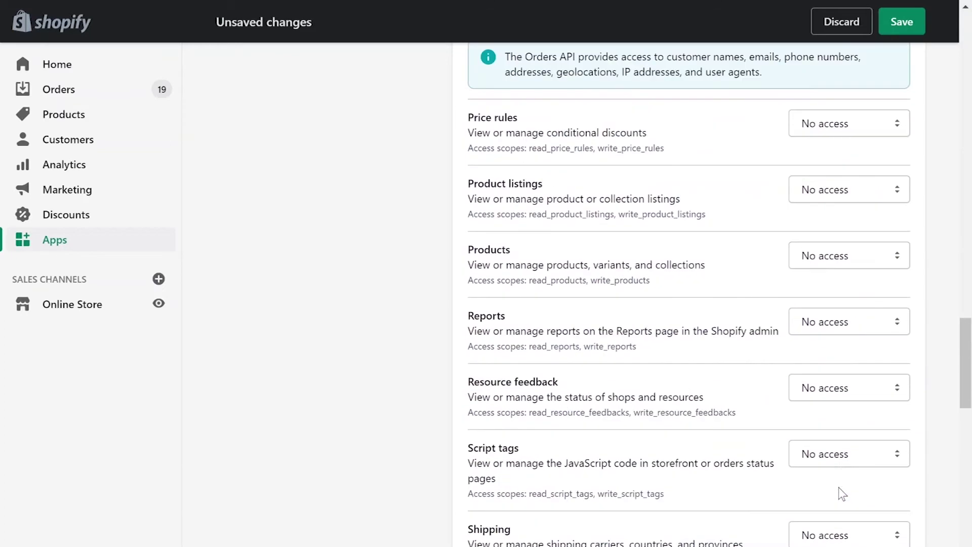
# Step: Set read and write access for Price rules, Product listings, Products, Reports and the remaining permissions
pyautogui.moveTo(849, 123); pyautogui.dragTo(820, 173)
pyautogui.moveTo(849, 189); pyautogui.dragTo(835, 300)
pyautogui.moveTo(849, 322); pyautogui.dragTo(835, 367)
pyautogui.moveTo(849, 387); pyautogui.dragTo(845, 498)
pyautogui.scroll(-8, 860, 469)
pyautogui.moveTo(850, 155); pyautogui.dragTo(845, 204)
pyautogui.moveTo(849, 347); pyautogui.dragTo(832, 380)
pyautogui.moveTo(849, 414); pyautogui.dragTo(855, 448)
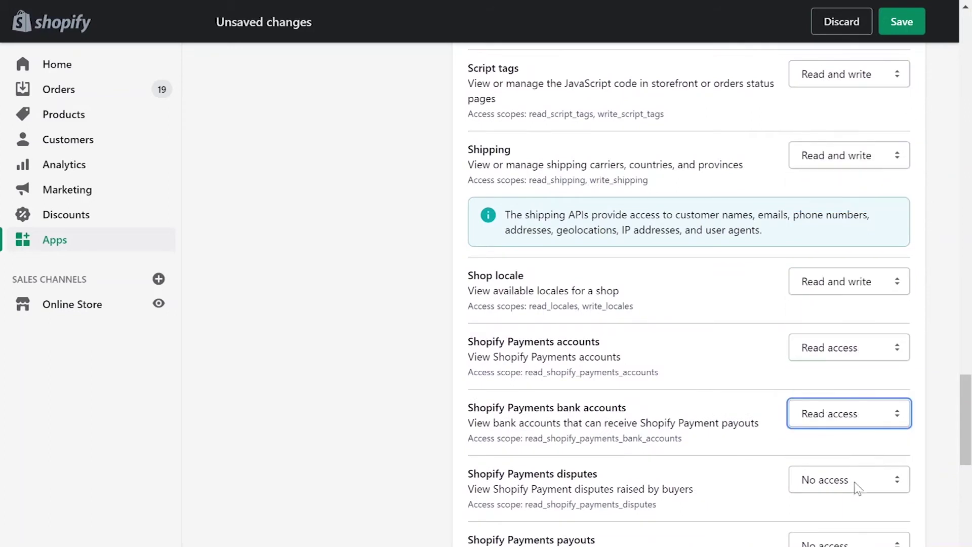
pyautogui.moveTo(857, 487); pyautogui.dragTo(843, 512)
pyautogui.scroll(-9, 845, 481)
pyautogui.moveTo(840, 90); pyautogui.dragTo(830, 124)
pyautogui.moveTo(849, 156); pyautogui.dragTo(837, 209)
pyautogui.moveTo(849, 282); pyautogui.dragTo(840, 391)
pyautogui.moveTo(845, 444); pyautogui.dragTo(835, 492)
pyautogui.scroll(-5, 455, 430)
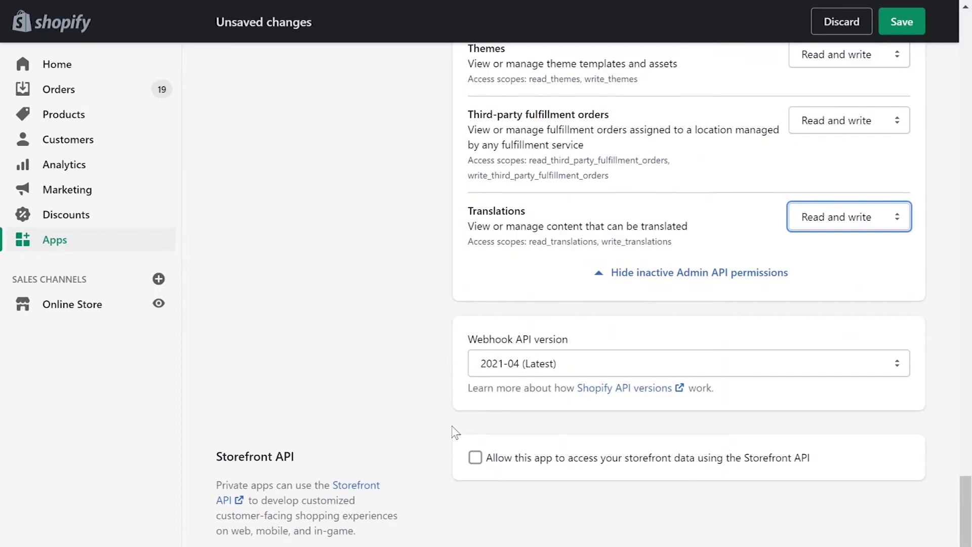
pyautogui.scroll(-3, 455, 433)
# Step: Save and confirm the private app, then reveal and copy its Admin API password
pyautogui.click(902, 475)
pyautogui.click(670, 415)
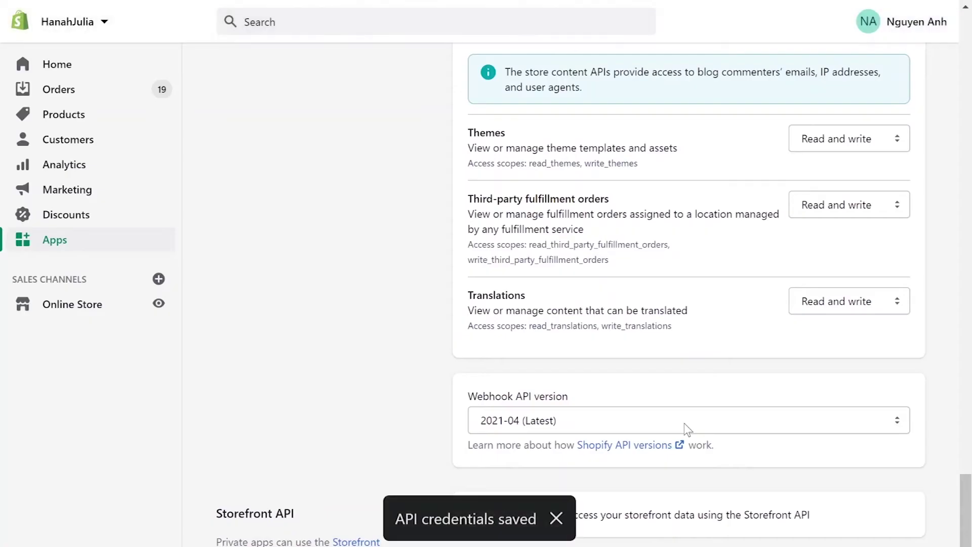
pyautogui.scroll(-1, 687, 429)
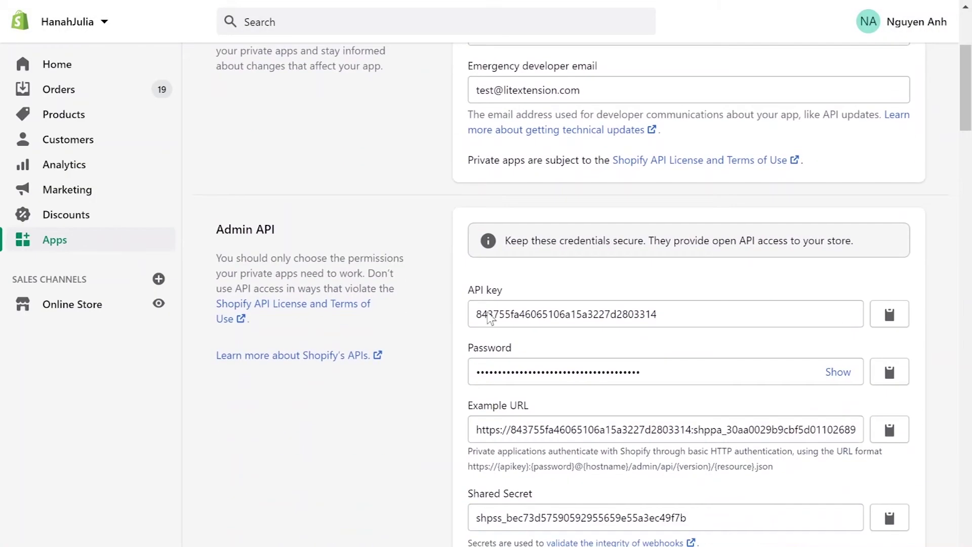
pyautogui.click(838, 372)
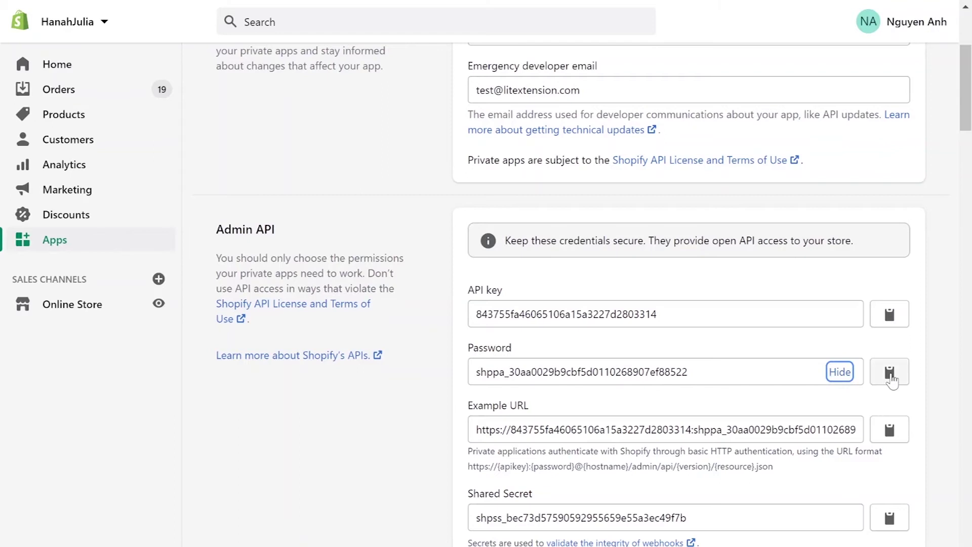
pyautogui.click(890, 375)
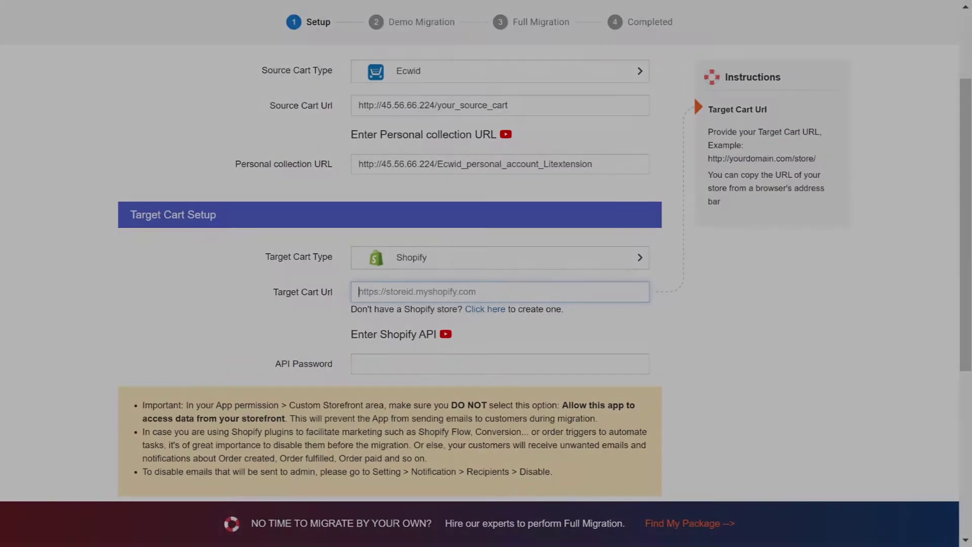
# Step: Enter the Shopify target cart URL and API password, then proceed to Configure your Migration
pyautogui.hotkey('ctrl', 'v')
pyautogui.press('Tab')
pyautogui.hotkey('ctrl', 'v')
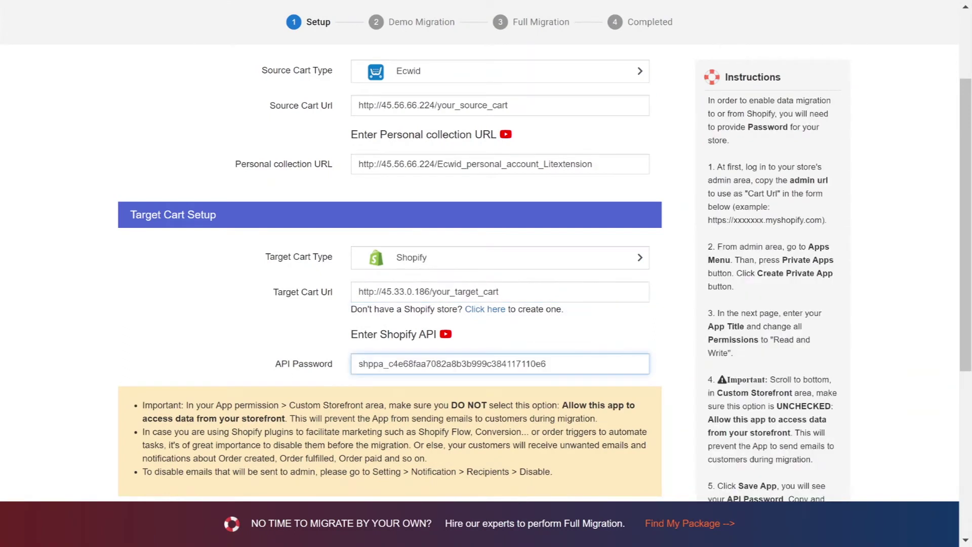
pyautogui.click(206, 341)
pyautogui.scroll(-4, 207, 341)
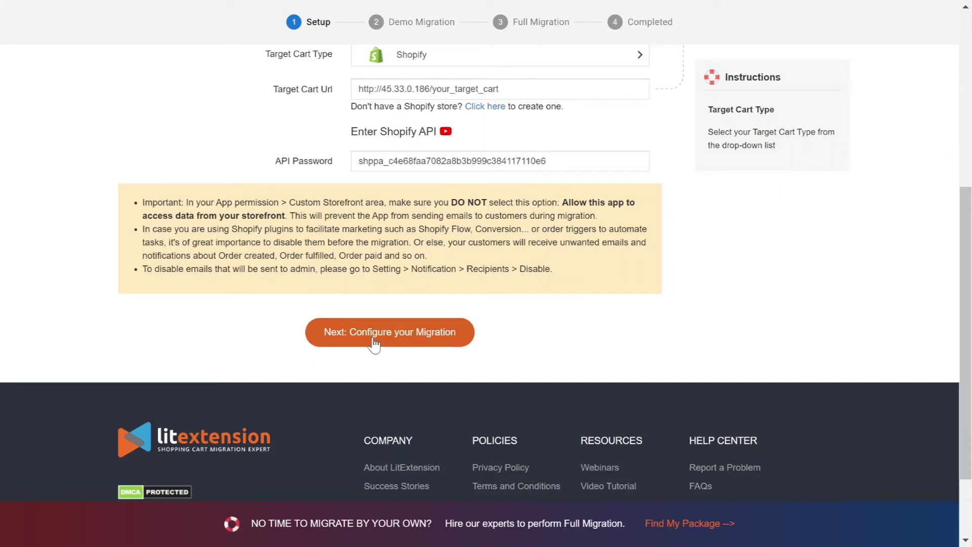
pyautogui.click(374, 344)
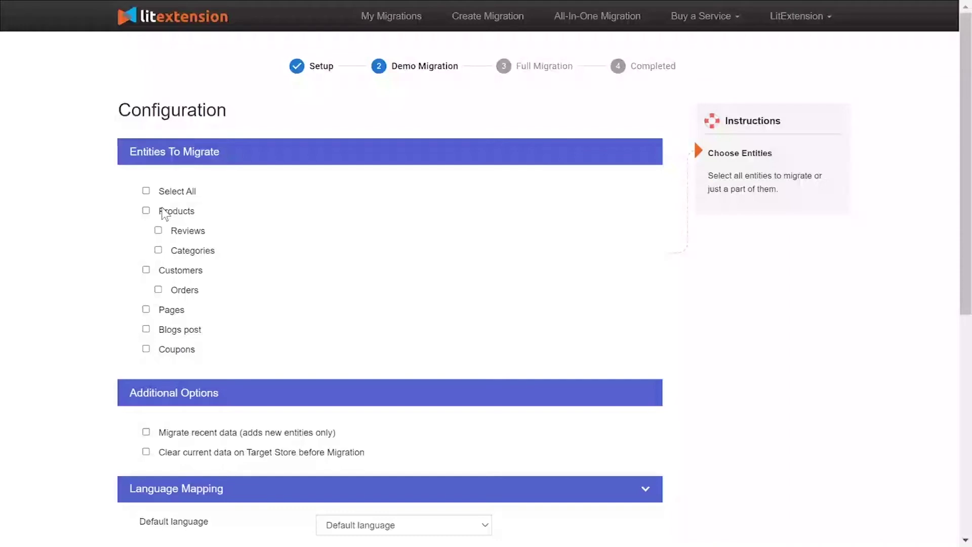
# Step: Include products with reviews and categories, and customers with their orders
pyautogui.click(165, 213)
pyautogui.click(168, 273)
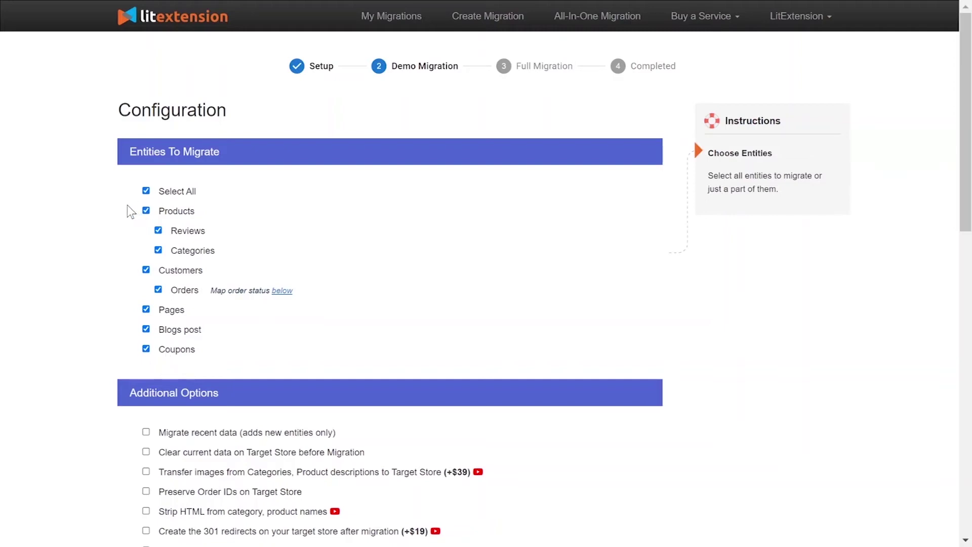
pyautogui.scroll(-5, 124, 214)
# Step: Preview and close the 301 redirects and Strip HTML tutorial videos, then begin mapping Cancelled's status
pyautogui.moveTo(227, 214)
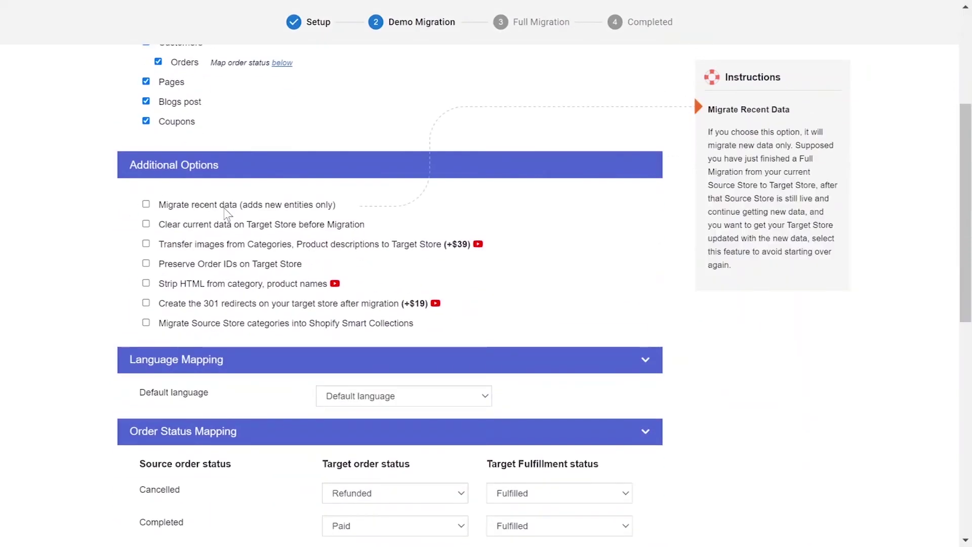
pyautogui.moveTo(225, 232)
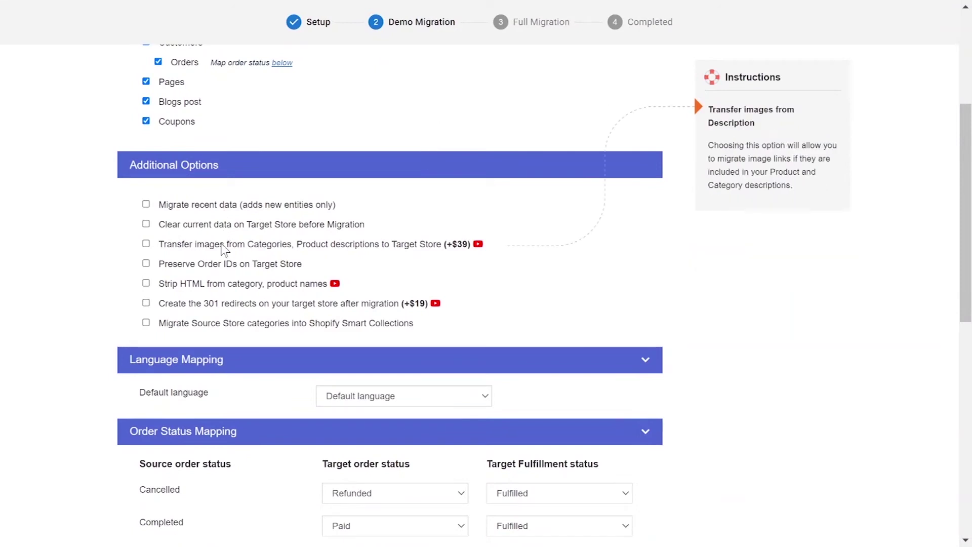
pyautogui.moveTo(222, 262)
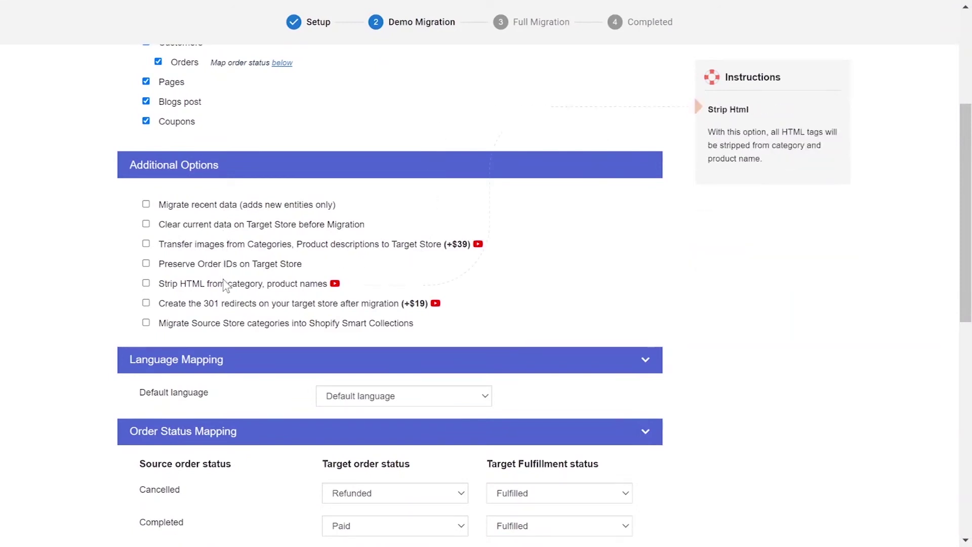
pyautogui.moveTo(227, 306)
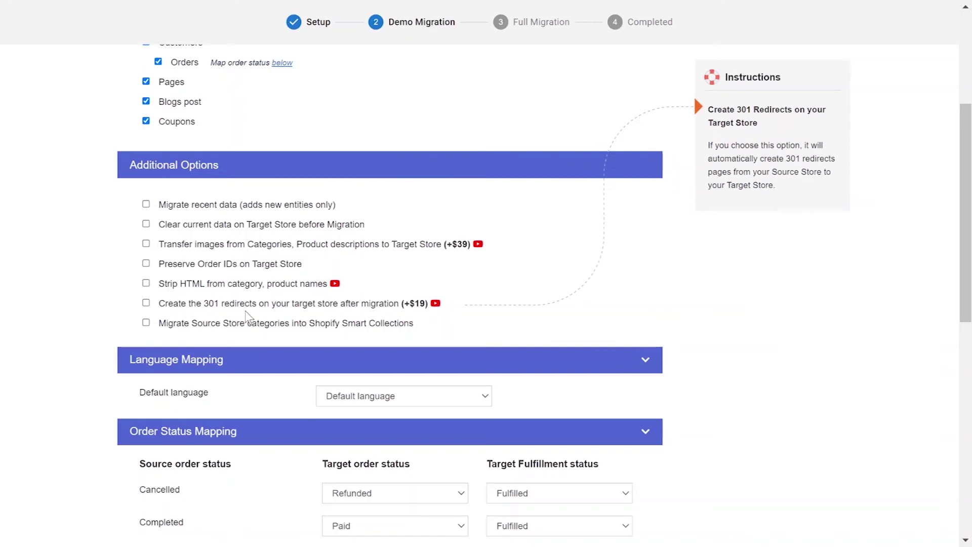
pyautogui.click(436, 303)
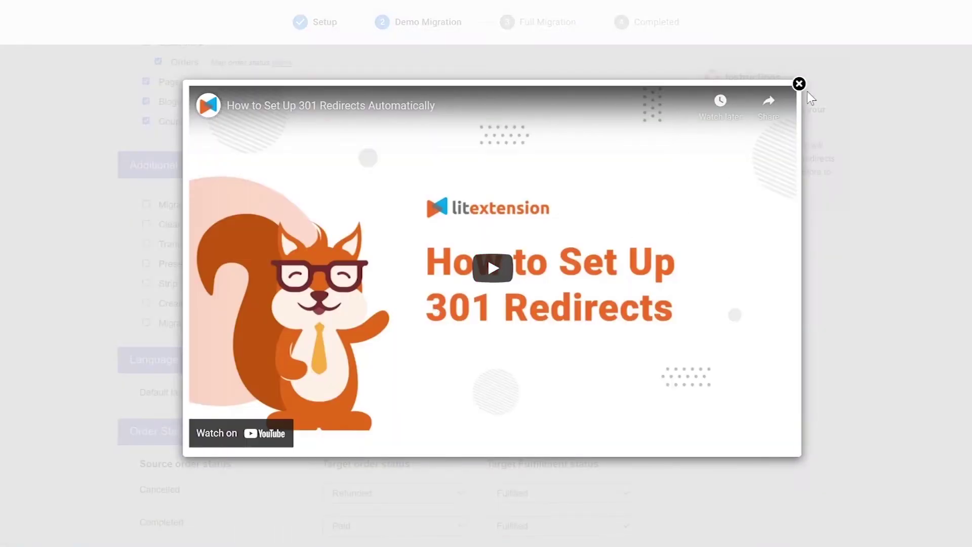
pyautogui.click(798, 84)
pyautogui.click(336, 282)
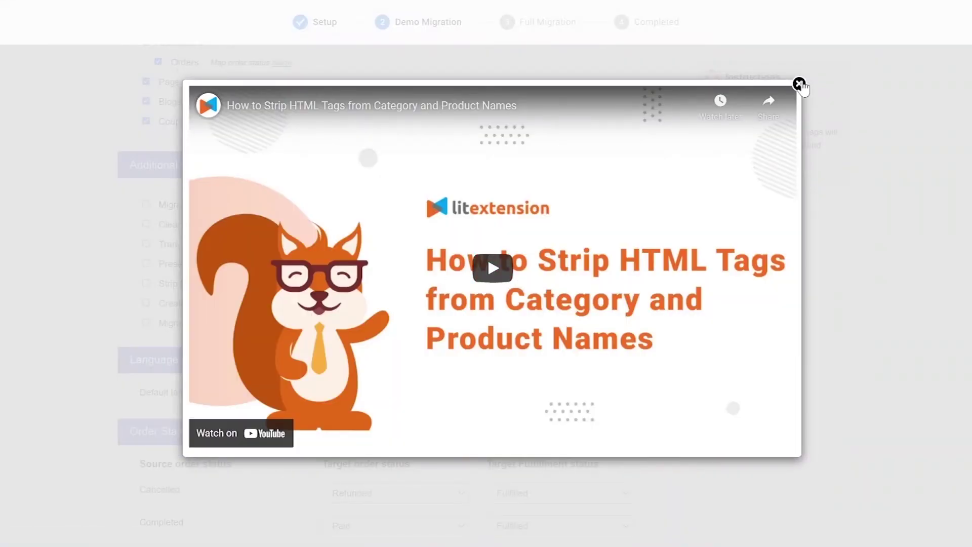
pyautogui.click(799, 84)
pyautogui.click(458, 266)
# Step: Map Cancelled to Refunded and Unfulfilled, and keep Completed as Paid and Fulfilled
pyautogui.click(441, 342)
pyautogui.click(559, 264)
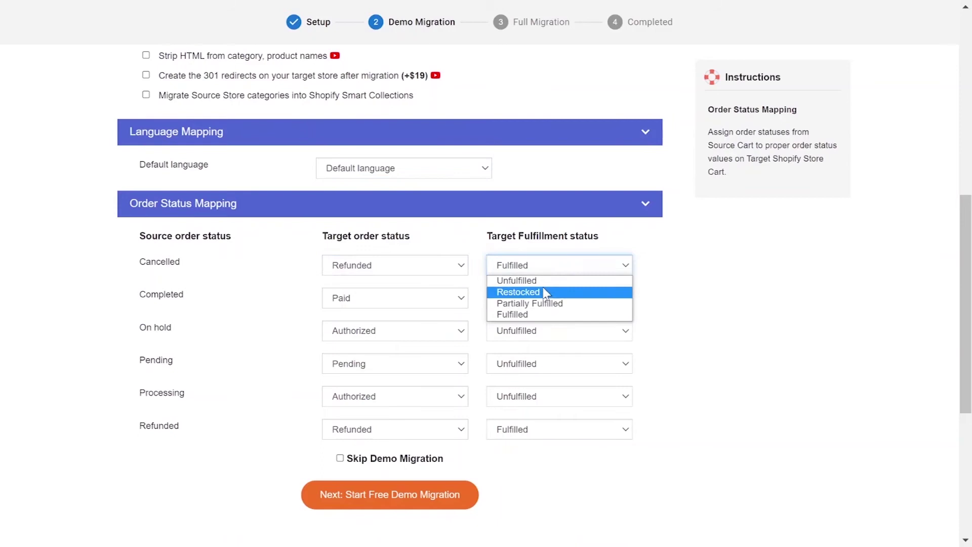
pyautogui.click(532, 280)
pyautogui.click(445, 299)
pyautogui.click(527, 304)
pyautogui.click(536, 299)
pyautogui.click(539, 348)
# Step: Map On hold to Pending and Unfulfilled, Processing to Partially Fulfilled, keeping Pending and Refunded unchanged
pyautogui.click(413, 331)
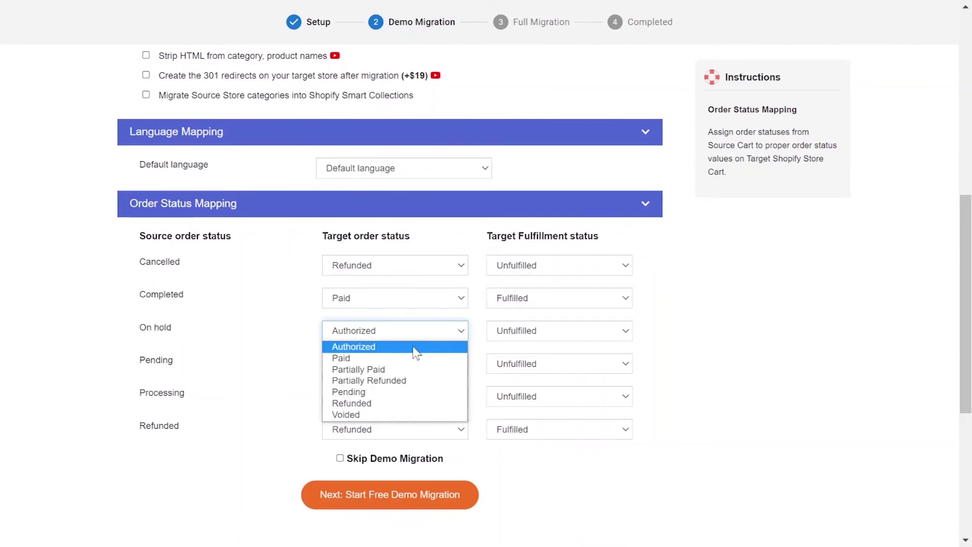
pyautogui.click(364, 391)
pyautogui.click(557, 332)
pyautogui.click(532, 347)
pyautogui.click(415, 364)
pyautogui.click(552, 364)
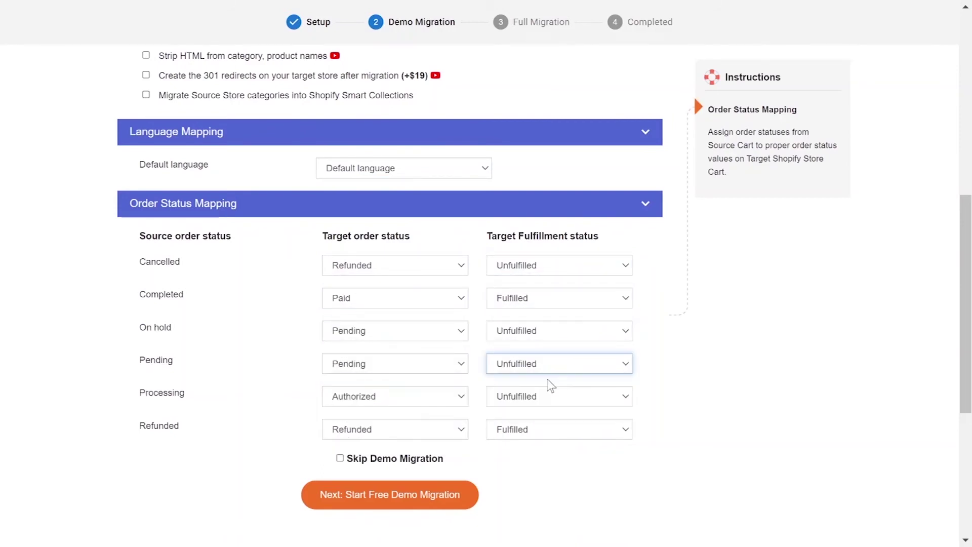
pyautogui.click(438, 396)
pyautogui.click(556, 396)
pyautogui.click(530, 435)
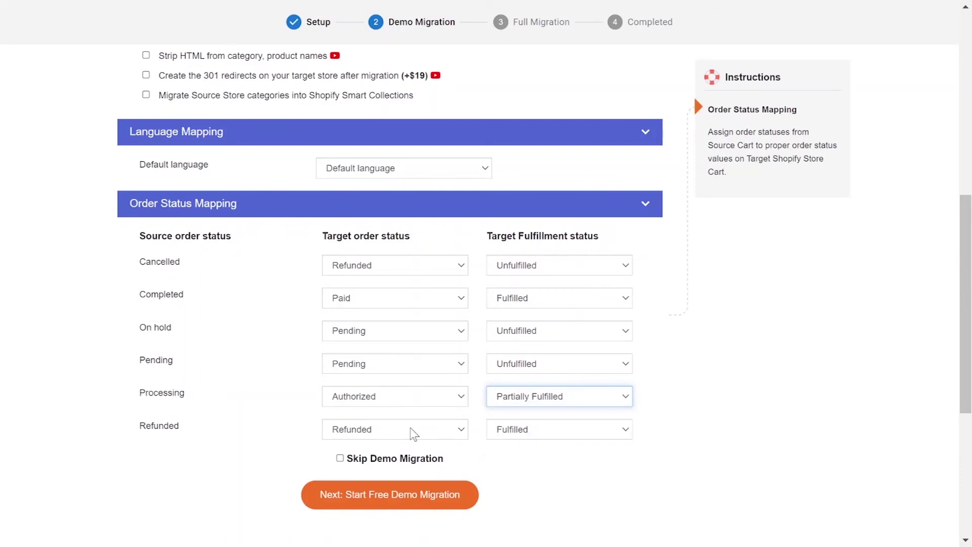
pyautogui.click(412, 429)
pyautogui.click(556, 429)
pyautogui.scroll(-2, 524, 483)
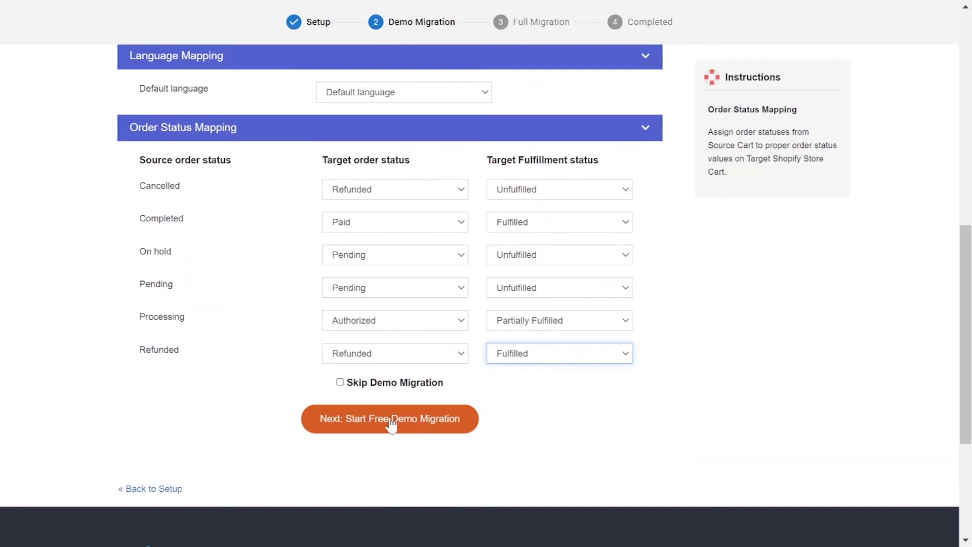
# Step: Tick Skip Demo Migration and launch the full Ecwid-to-Shopify migration
pyautogui.click(339, 383)
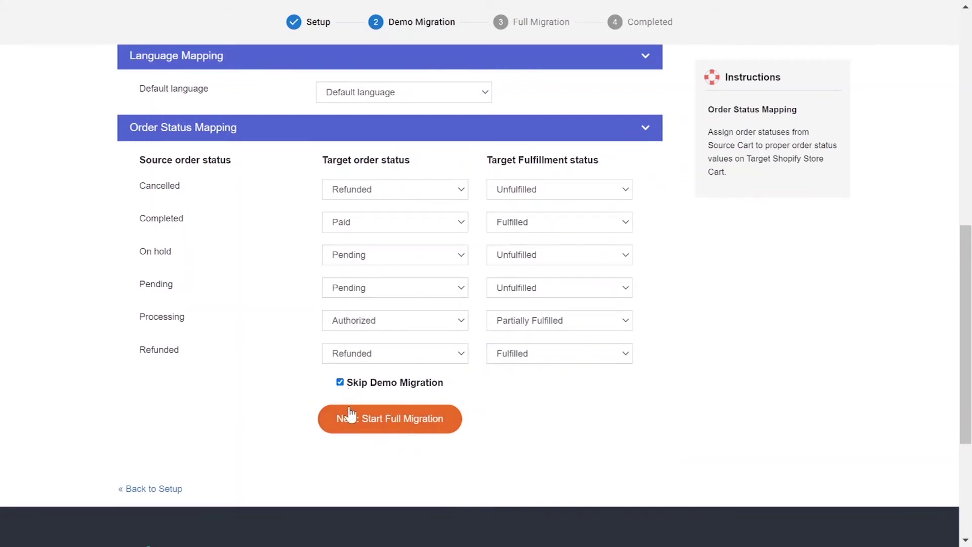
pyautogui.click(362, 432)
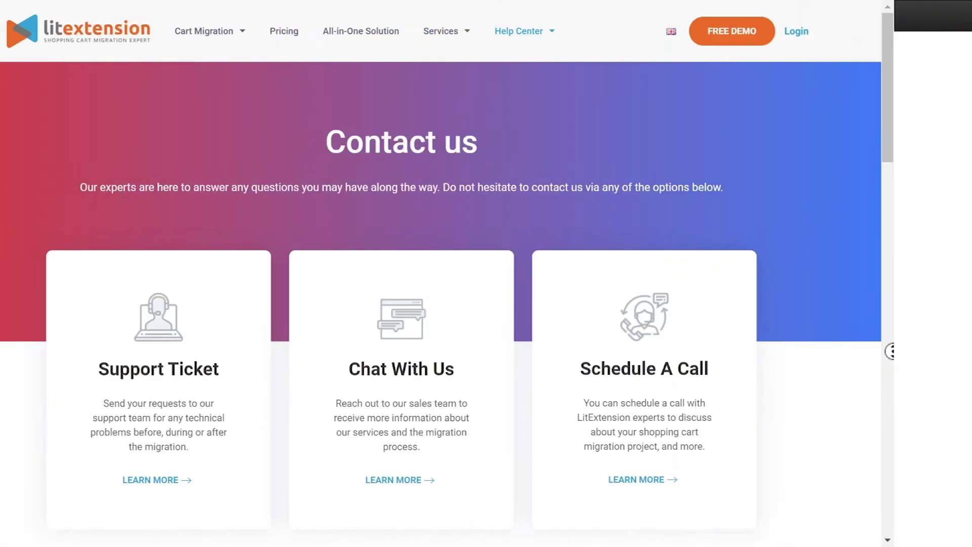
pyautogui.scroll(-2, 486, 274)
pyautogui.scroll(-5, 968, 357)
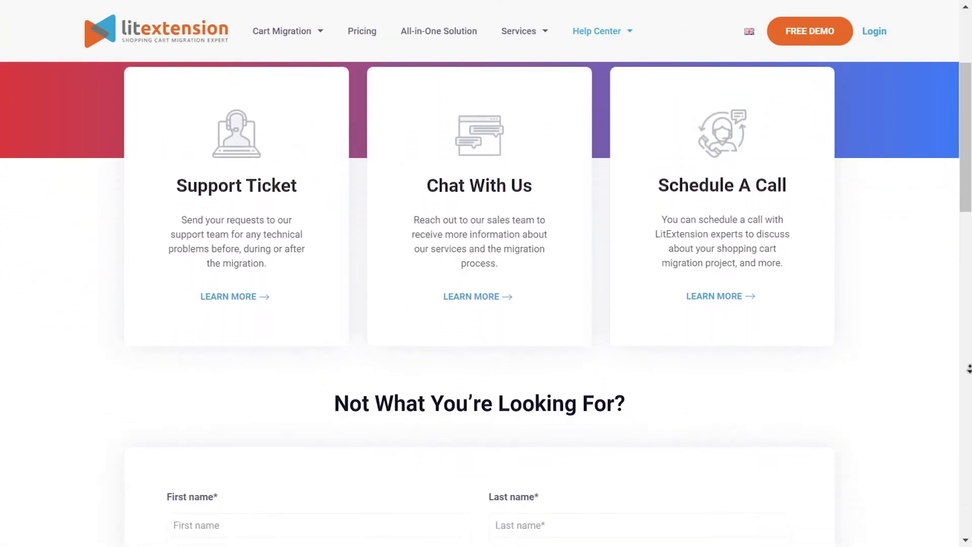
pyautogui.scroll(-5, 968, 369)
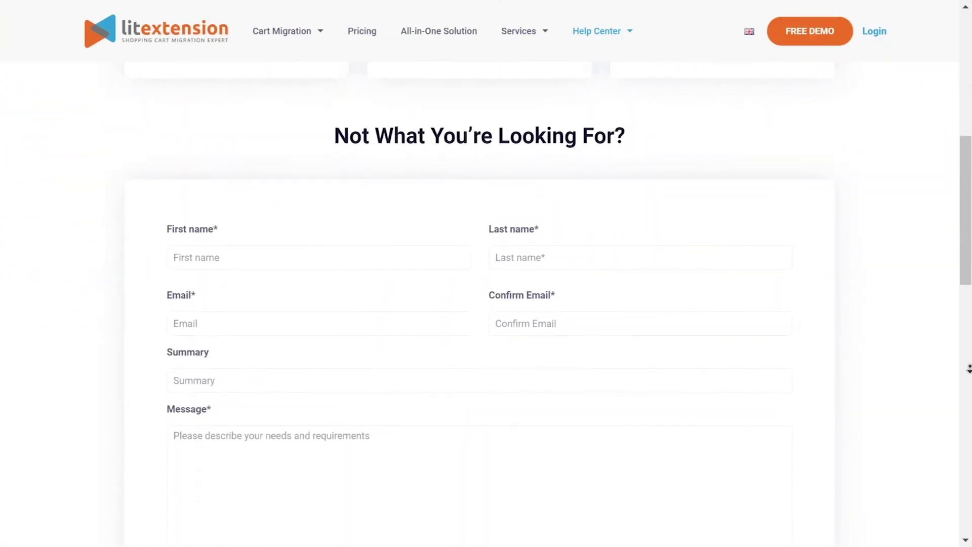